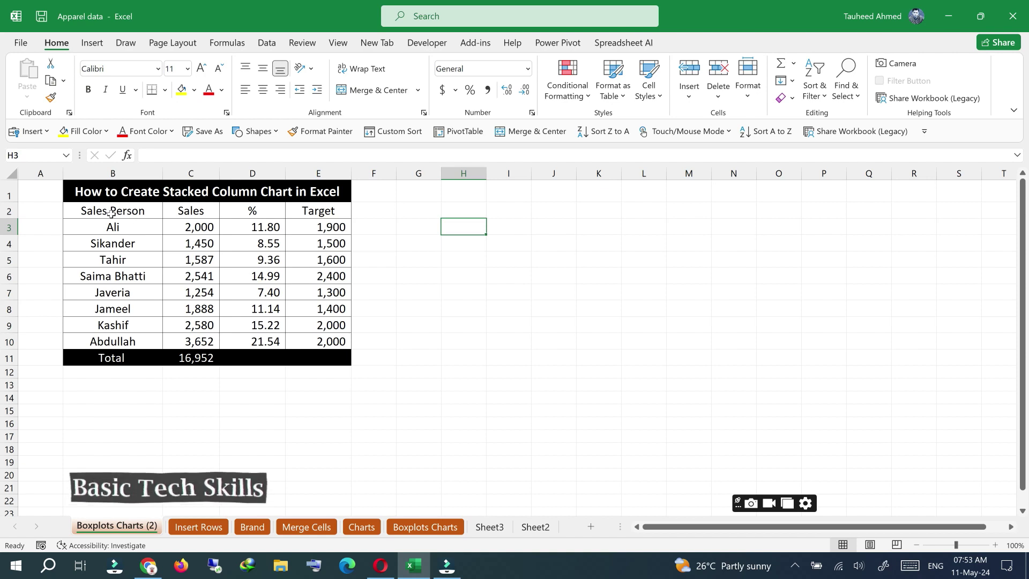
# - Select B2:E10 and insert a 2-D Stacked Column chart of Sales, % and Target
pyautogui.moveTo(105, 211); pyautogui.dragTo(320, 234)
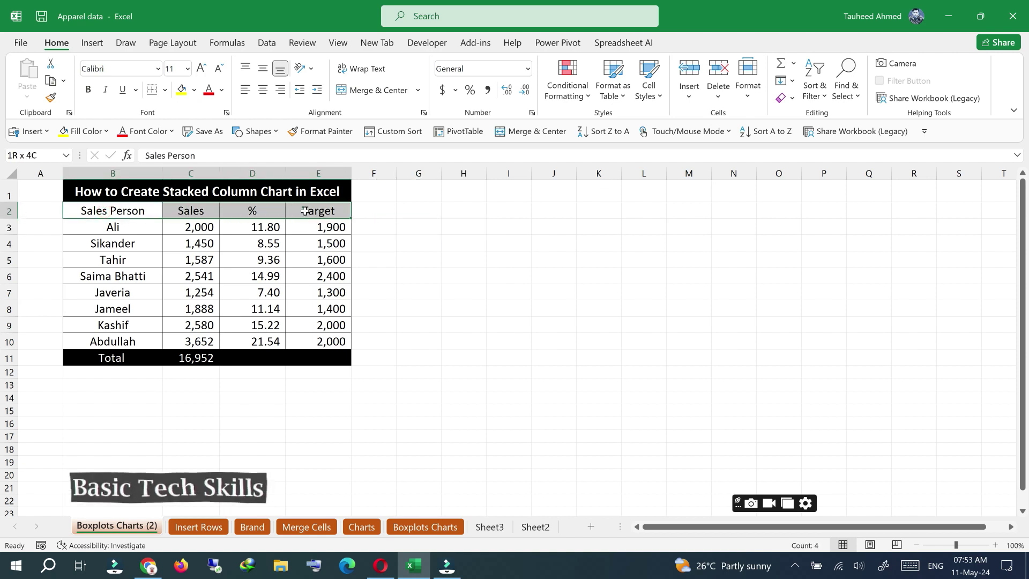
pyautogui.moveTo(320, 234); pyautogui.dragTo(321, 339)
pyautogui.click(92, 43)
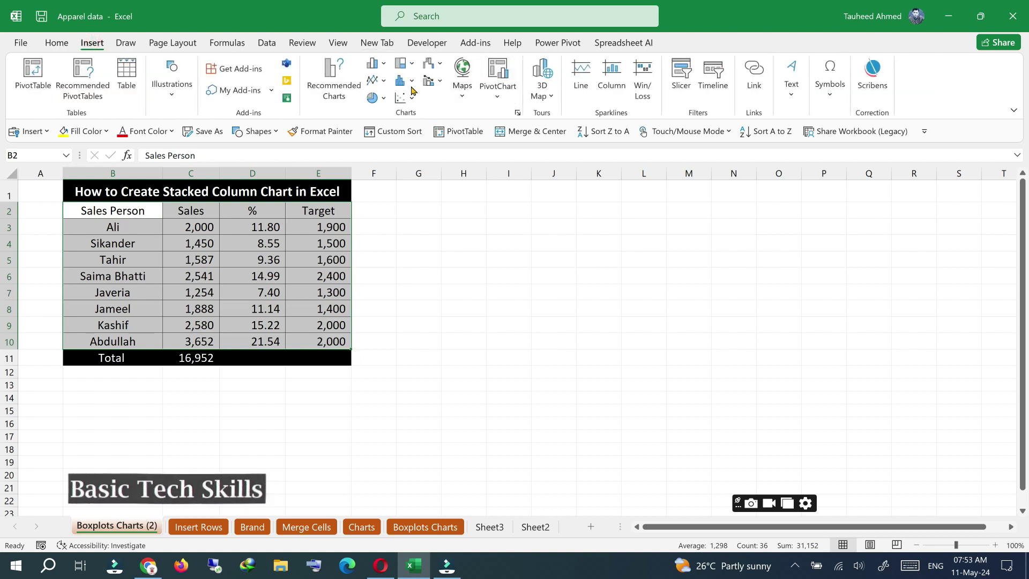
pyautogui.click(376, 63)
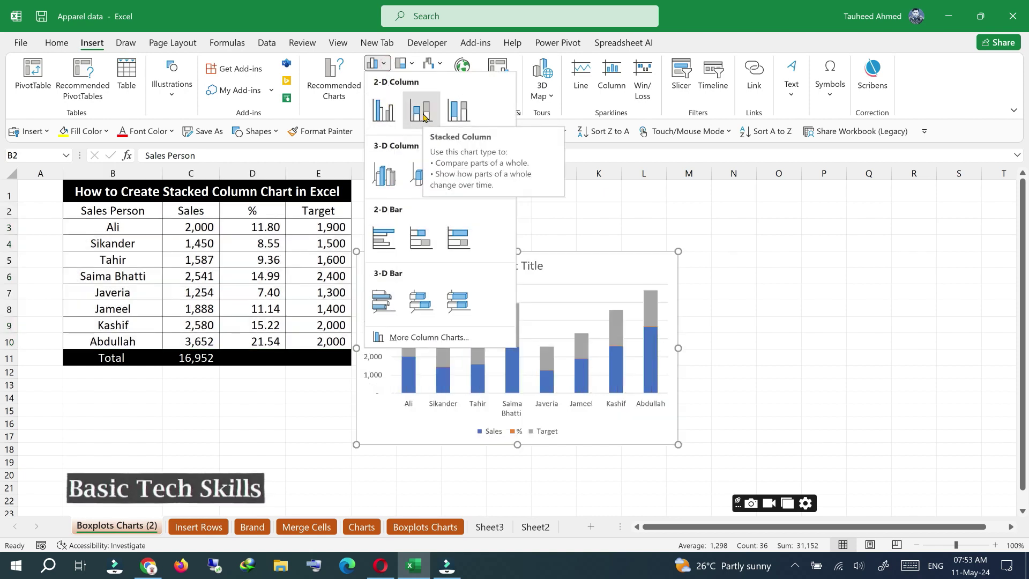
pyautogui.click(423, 116)
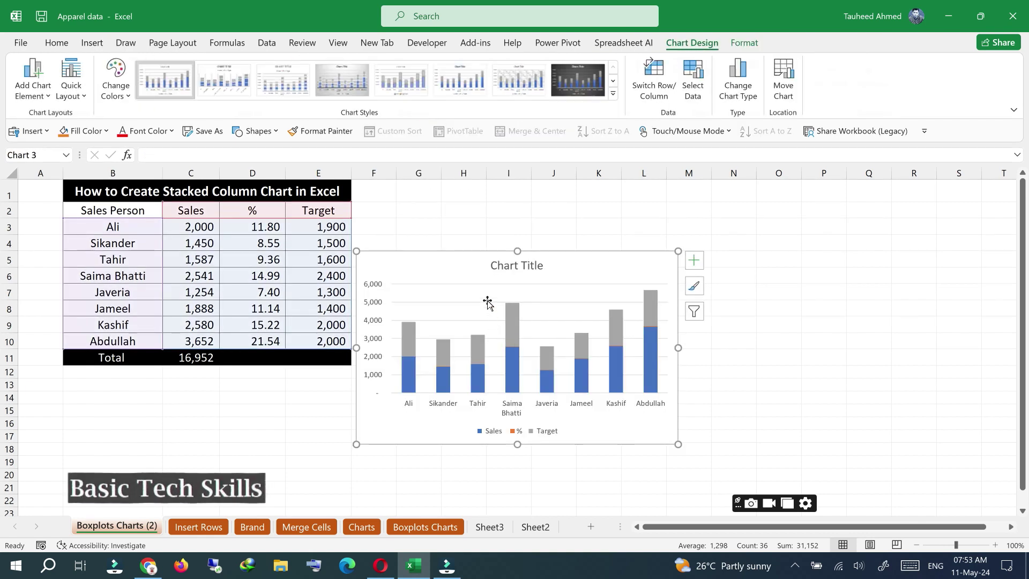
# - Drag the chart up beside the data and replace the 'Chart Title' placeholder with 'Sales Chart'
pyautogui.moveTo(485, 257); pyautogui.dragTo(497, 194)
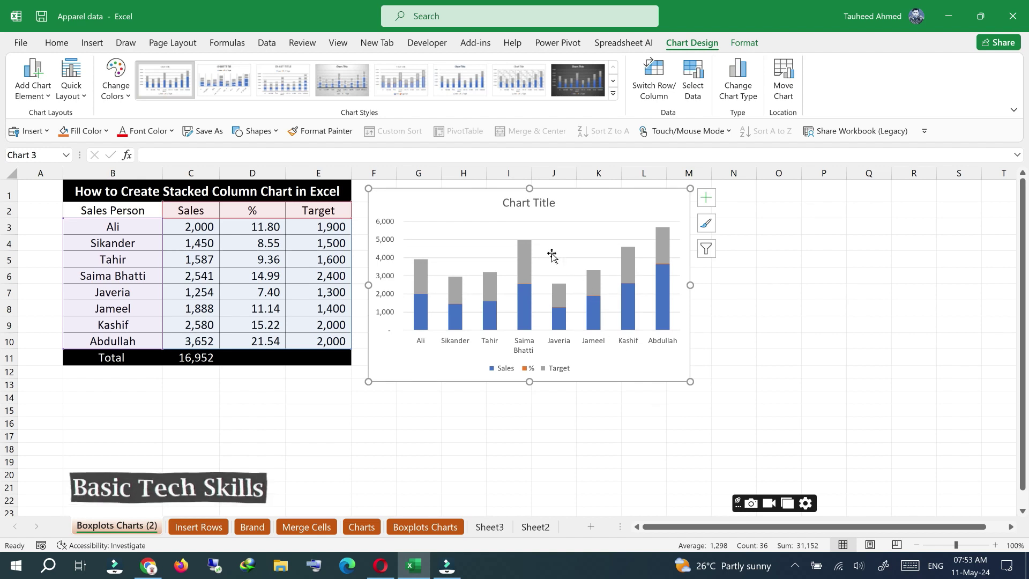
pyautogui.doubleClick(526, 204)
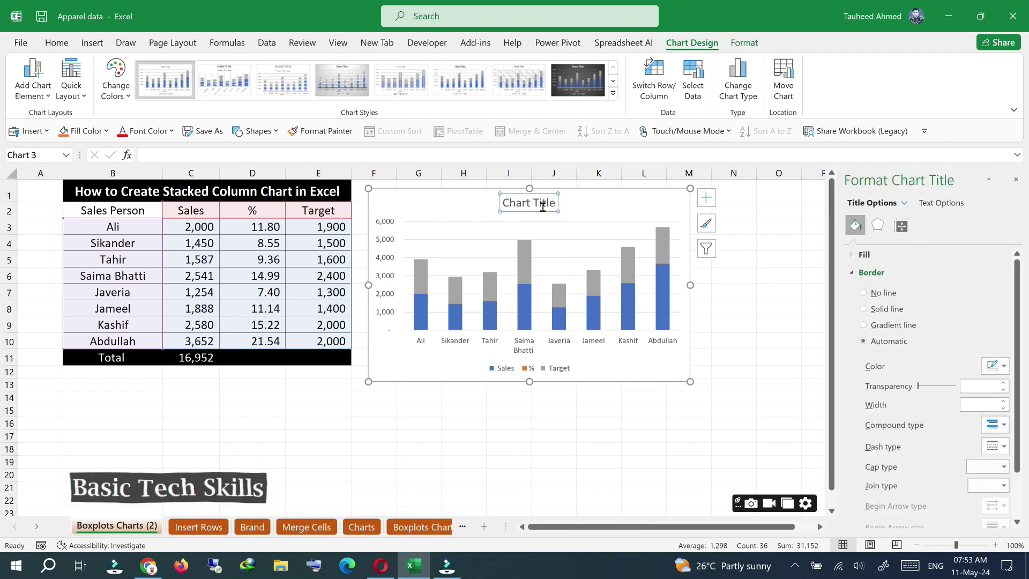
pyautogui.click(530, 202)
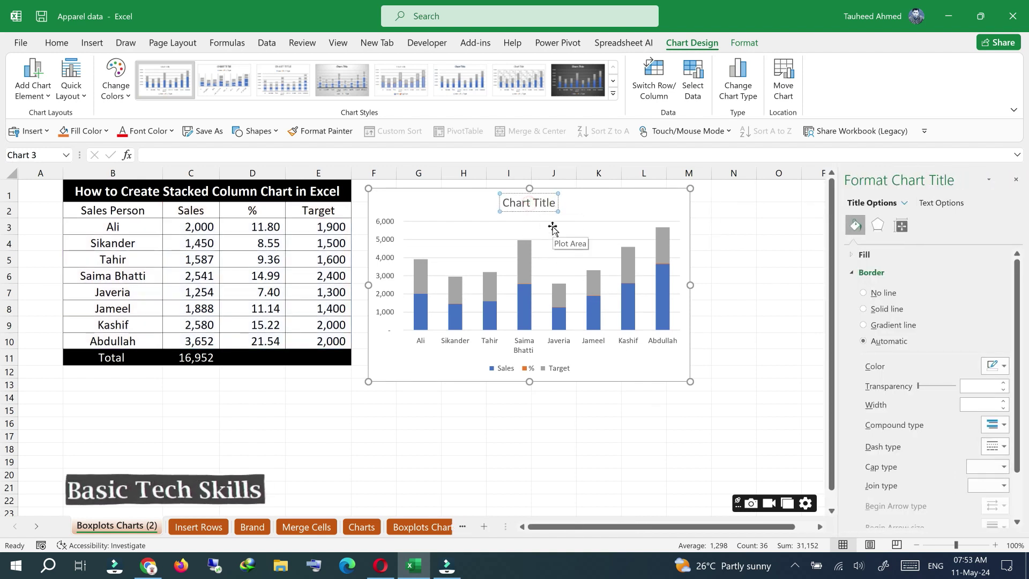
pyautogui.press('BackSpace')
pyautogui.press('BackSpace')
pyautogui.press('BackSpace')
pyautogui.press('BackSpace')
pyautogui.press('BackSpace')
pyautogui.press('Delete')
pyautogui.press('Delete')
pyautogui.press('Delete')
pyautogui.press('Delete')
pyautogui.press('Delete')
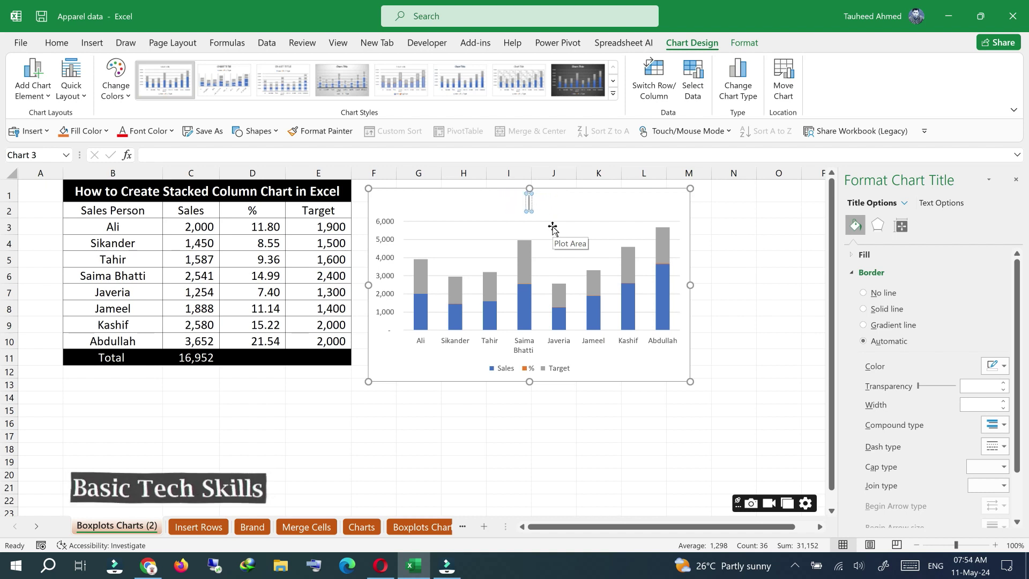
pyautogui.write('Sales Chart')
pyautogui.click(627, 204)
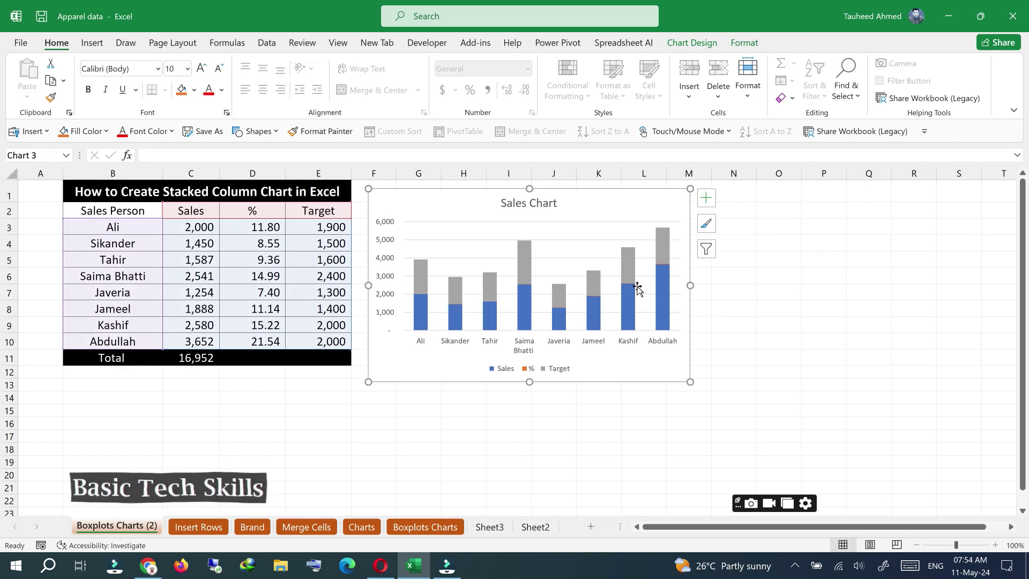
# - Turn on data labels, then delete the Target and Sales labels so only % values remain
pyautogui.click(708, 202)
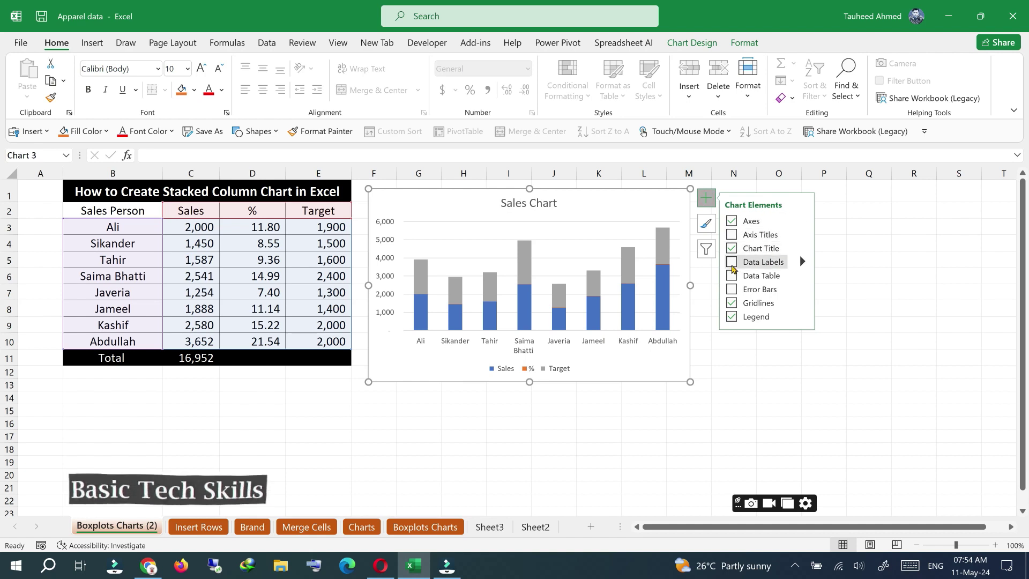
pyautogui.click(731, 262)
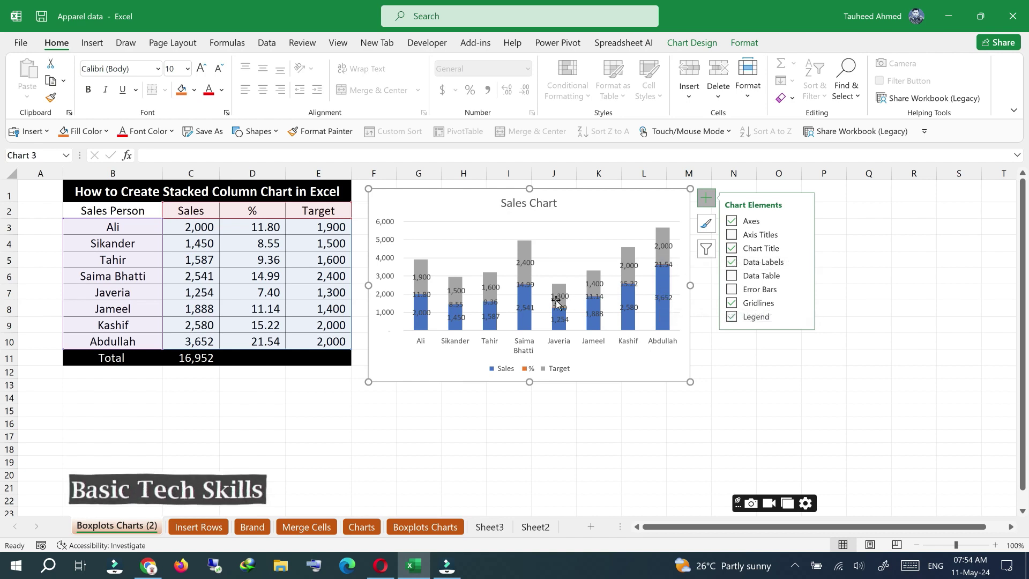
pyautogui.click(665, 250)
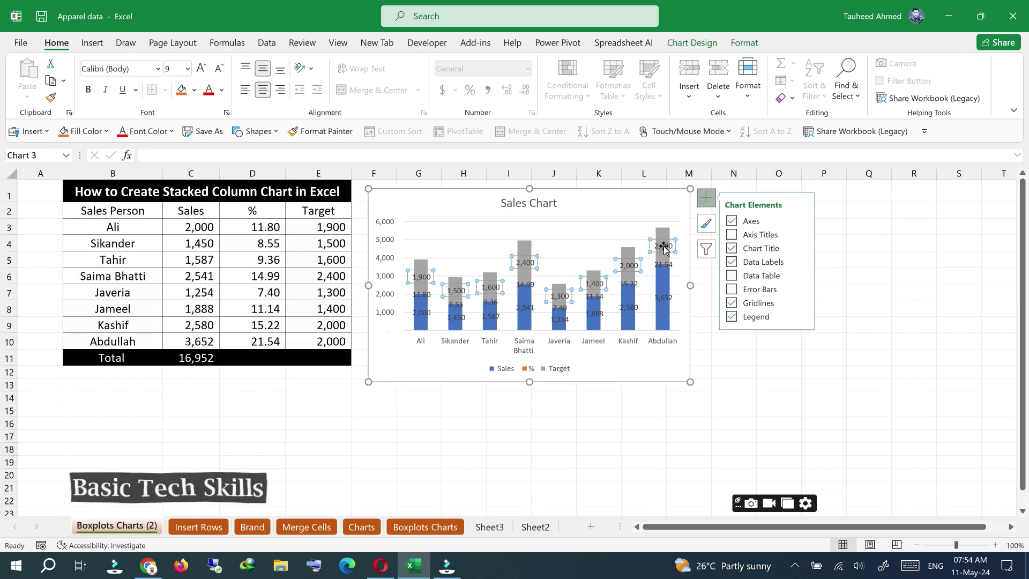
pyautogui.press('Delete')
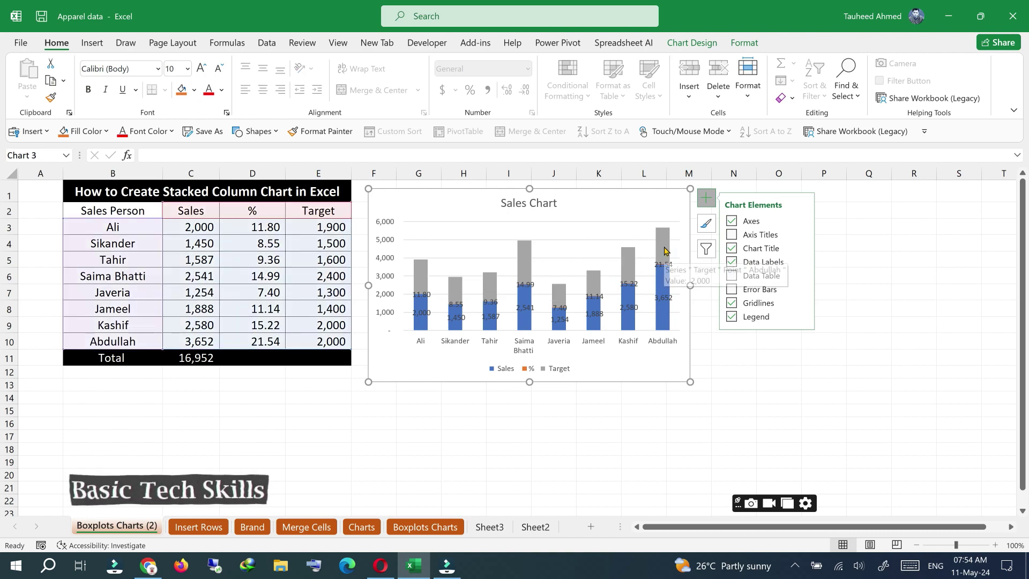
pyautogui.click(666, 297)
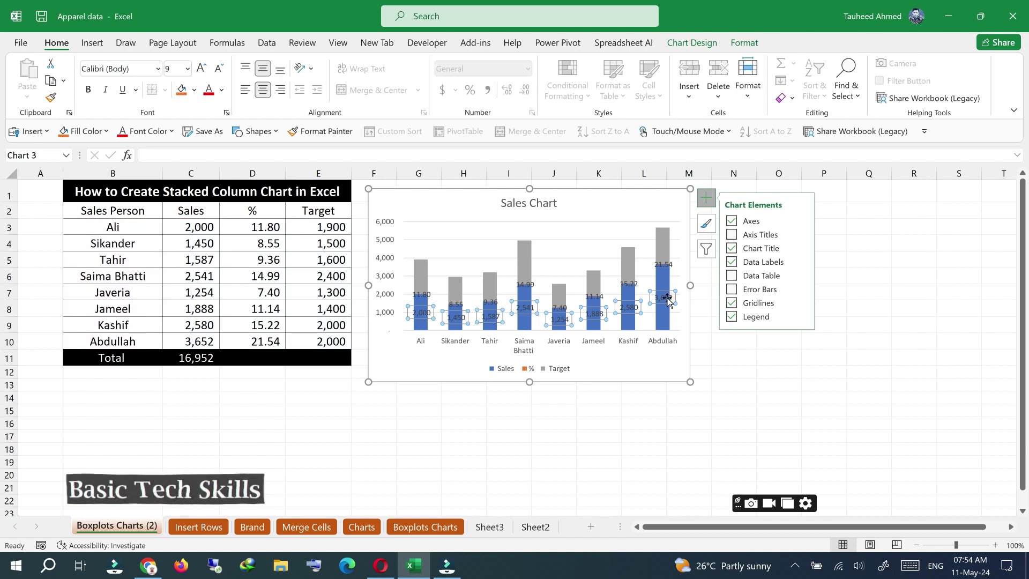
pyautogui.press('Delete')
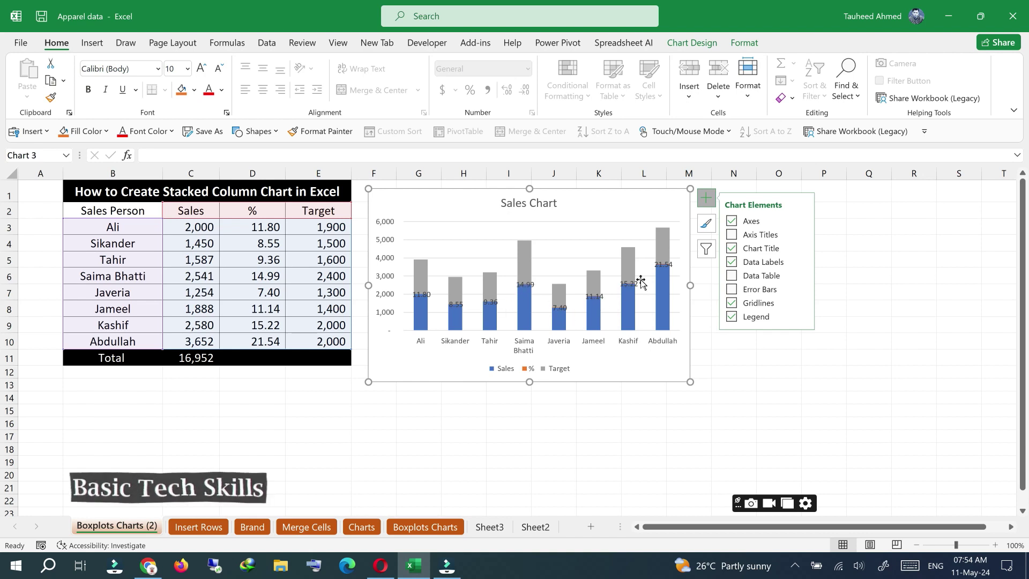
pyautogui.click(665, 304)
# - Give the Sales series a solid yellow fill in Format Data Series > Fill & Line
pyautogui.rightClick(665, 304)
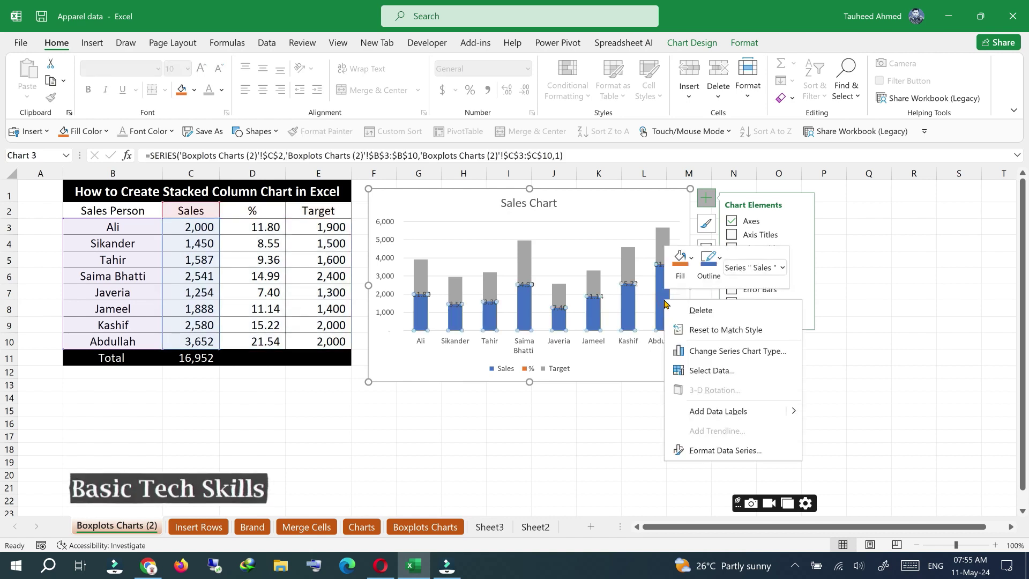
pyautogui.click(712, 453)
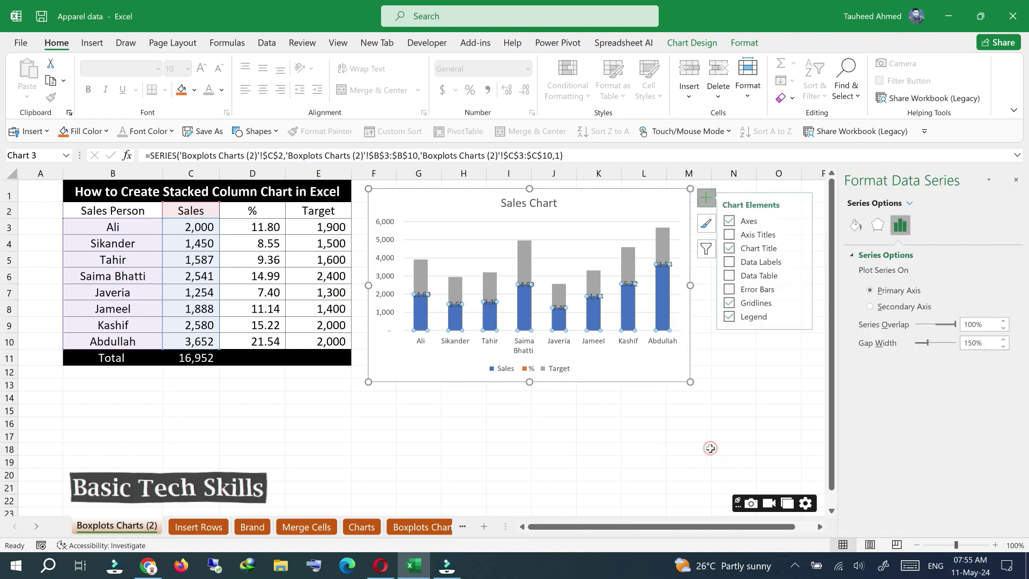
pyautogui.click(855, 225)
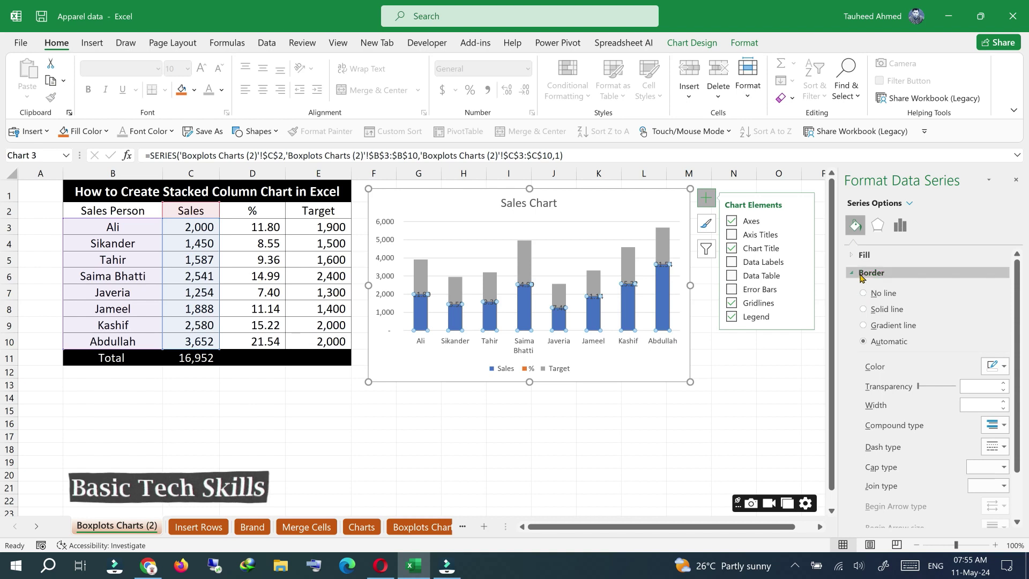
pyautogui.click(849, 256)
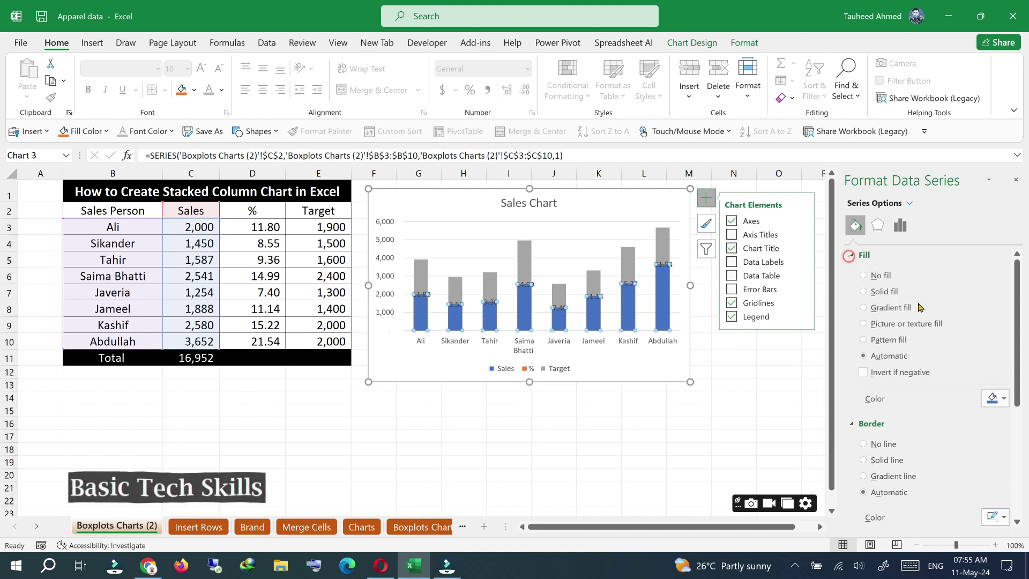
pyautogui.click(863, 291)
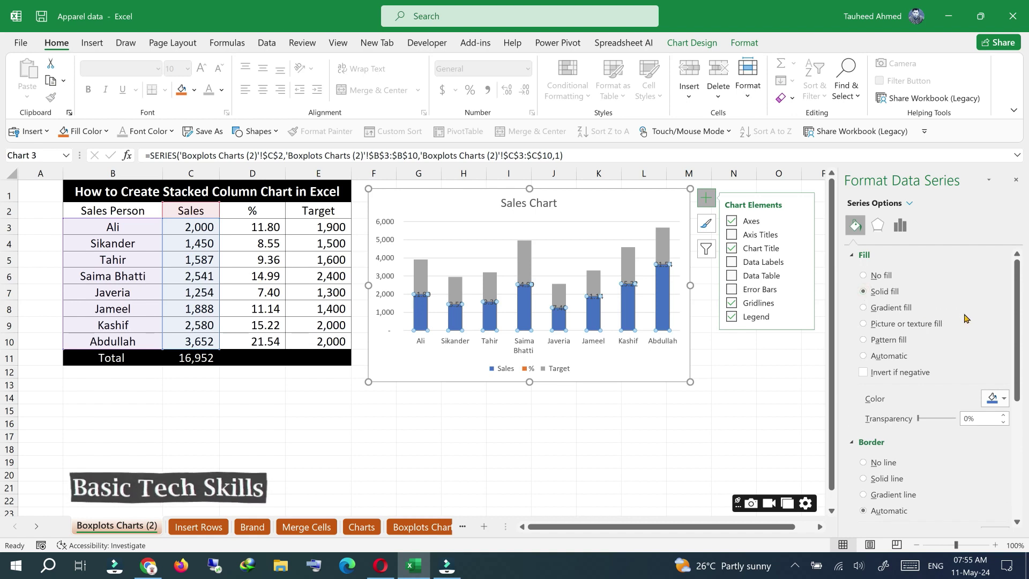
pyautogui.click(1004, 400)
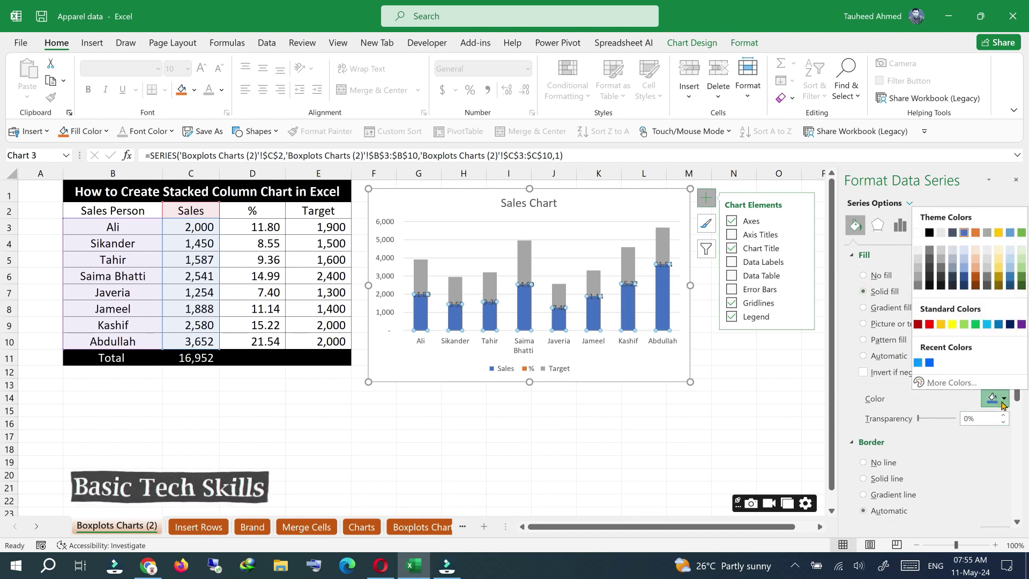
pyautogui.click(951, 324)
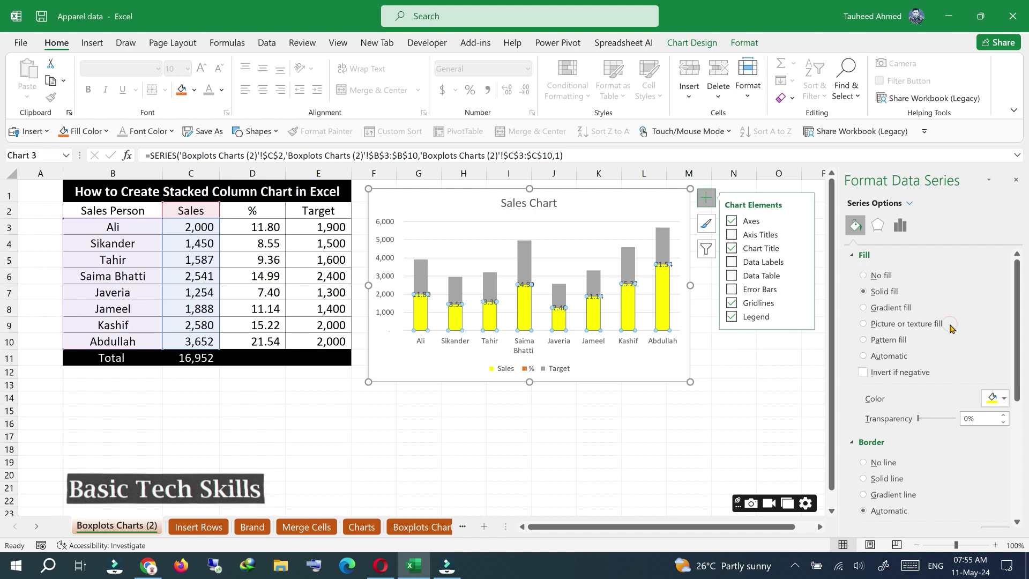
# - Give the Target series bars a solid blue fill from Standard Colors
pyautogui.click(526, 260)
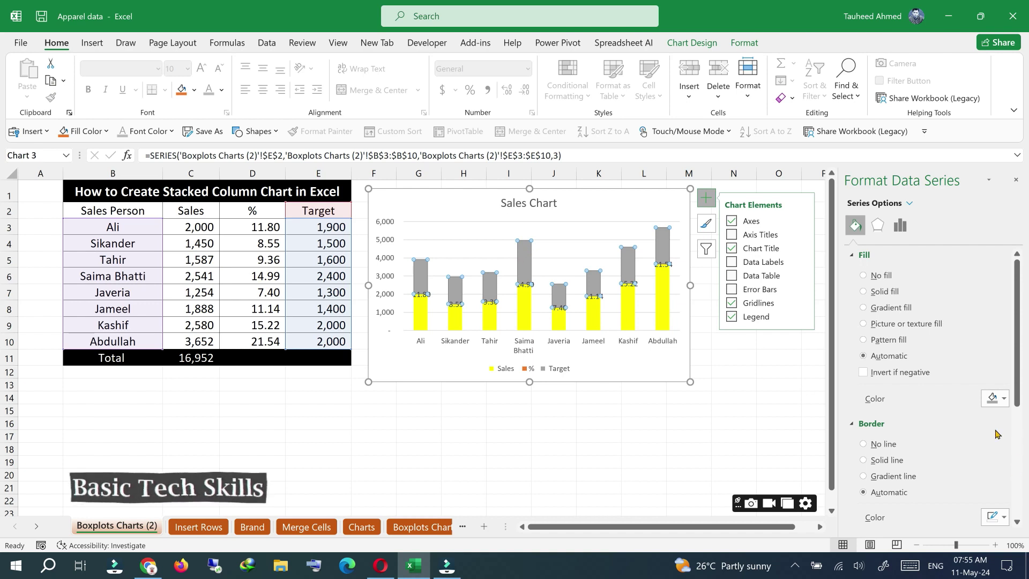
pyautogui.click(1003, 399)
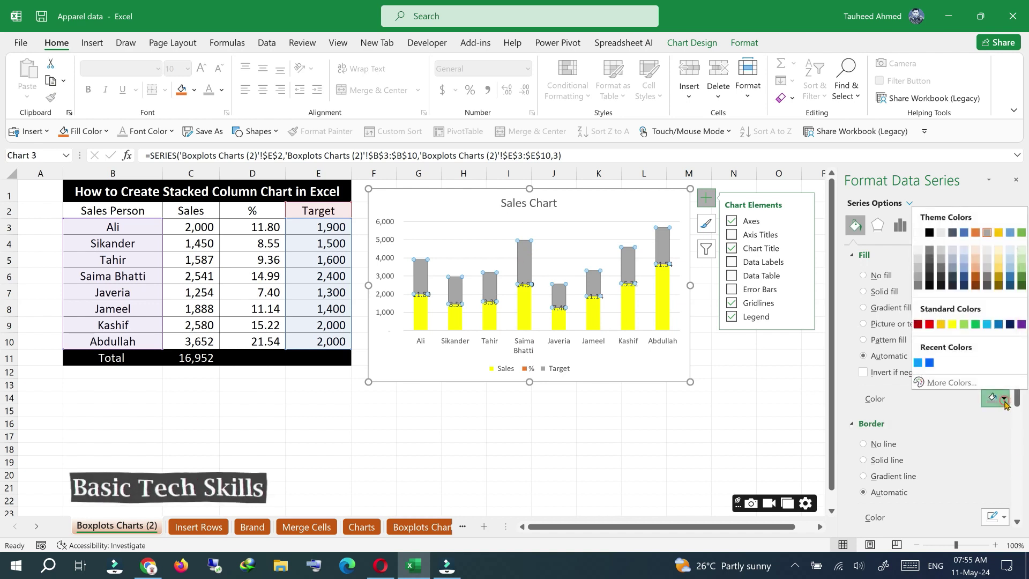
pyautogui.click(998, 323)
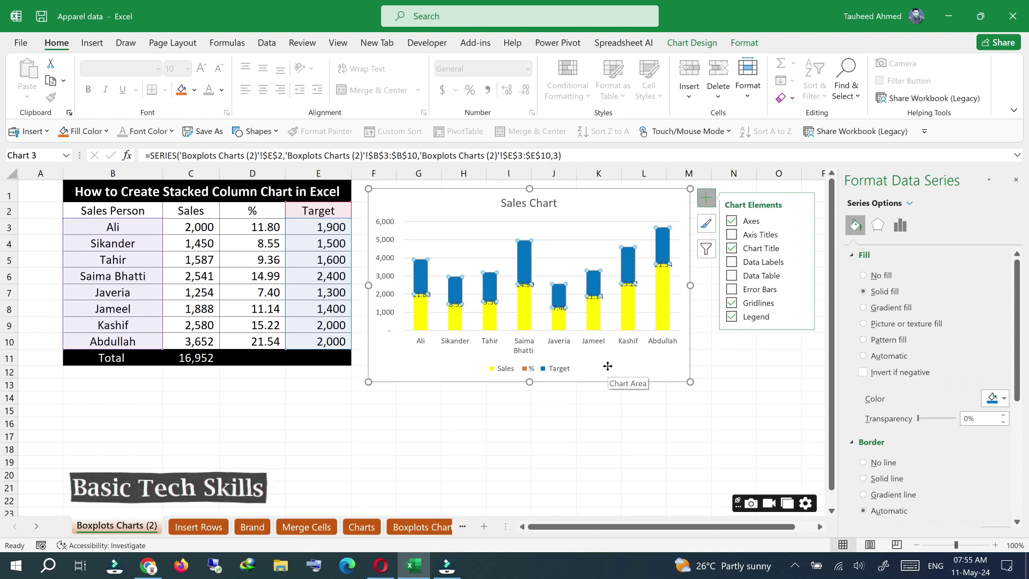
pyautogui.click(607, 366)
pyautogui.click(594, 296)
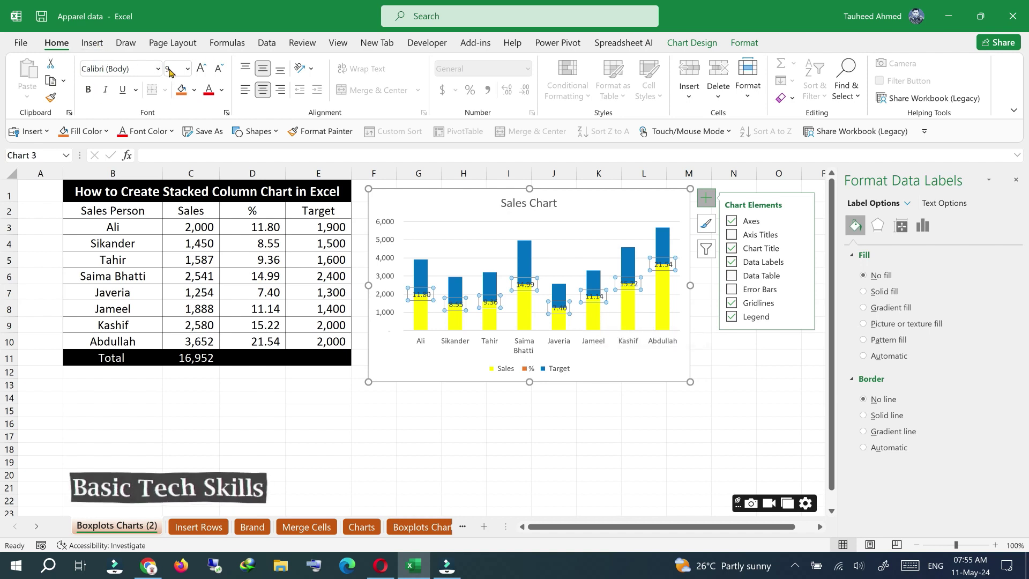
# - Set the percentage data labels to font size 11 and red font colour
pyautogui.click(187, 69)
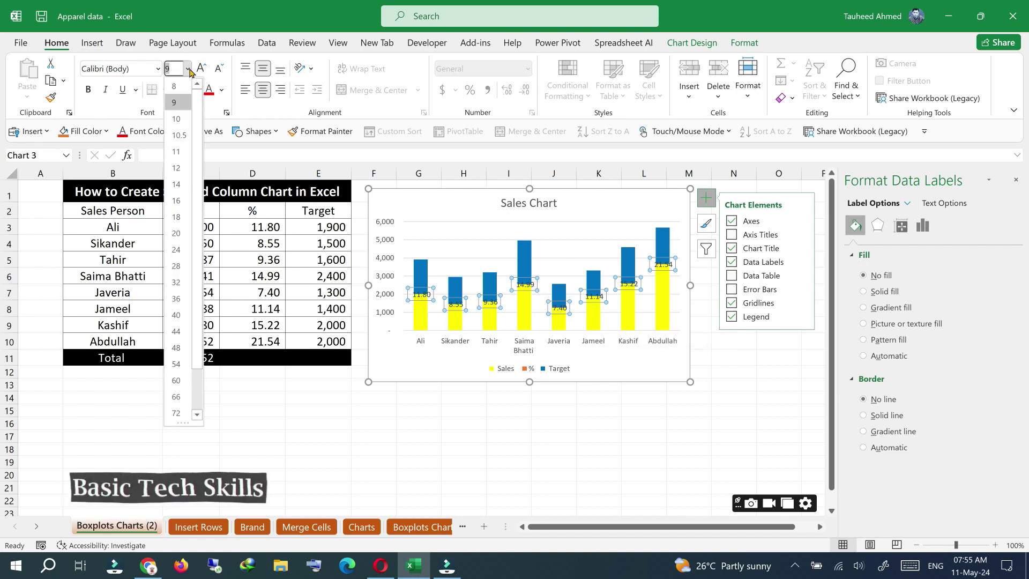
pyautogui.click(181, 152)
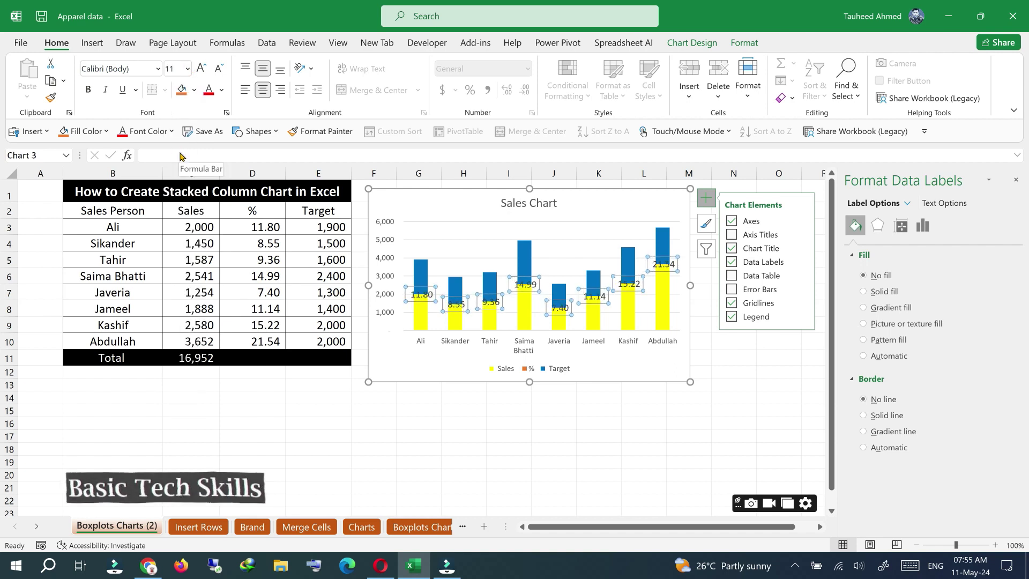
pyautogui.click(222, 90)
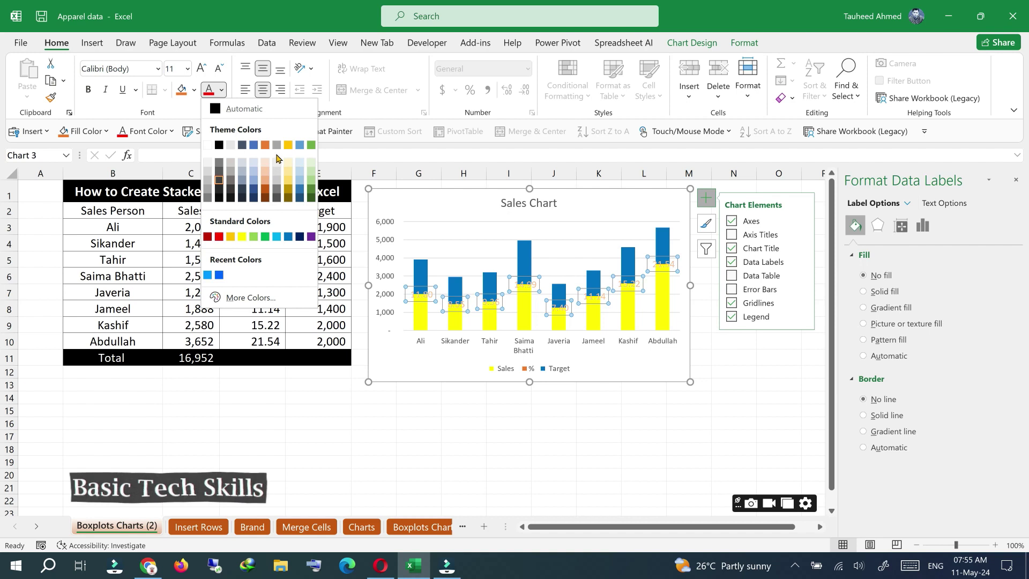
pyautogui.click(219, 236)
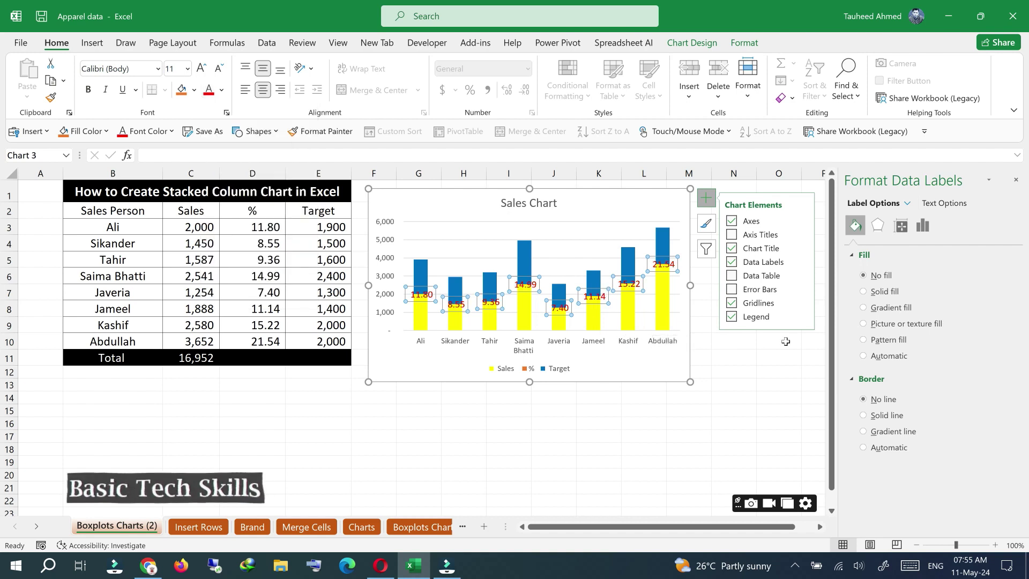
pyautogui.click(683, 332)
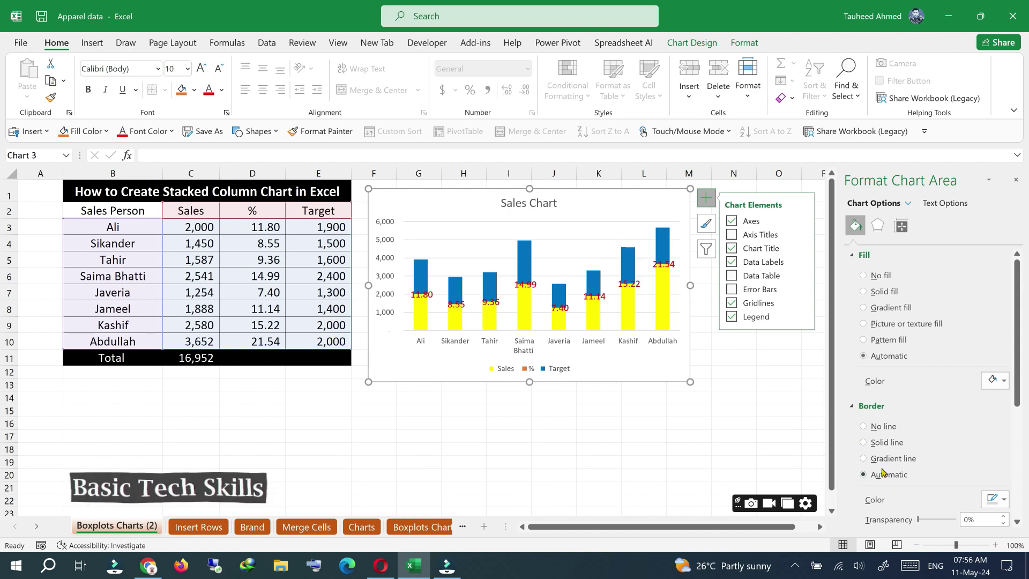
# - Set the chart area's border to a solid green line
pyautogui.scroll(-2, 1014, 429)
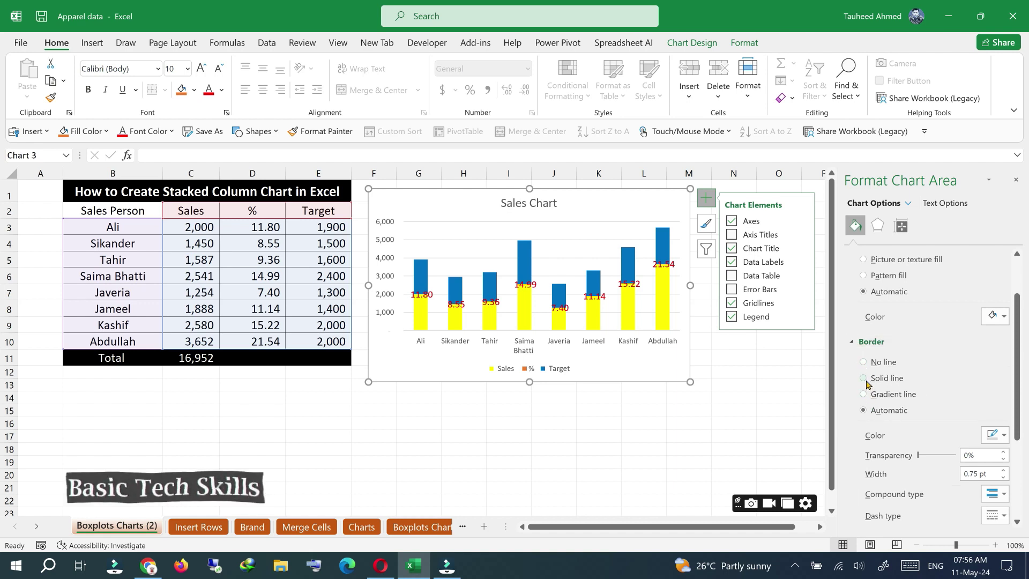
pyautogui.click(1002, 435)
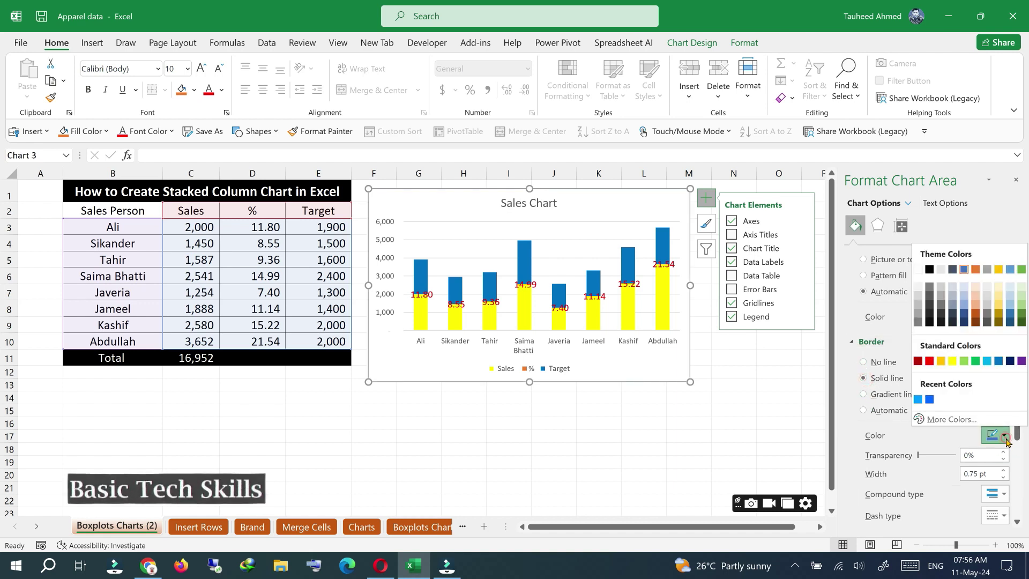
pyautogui.click(975, 360)
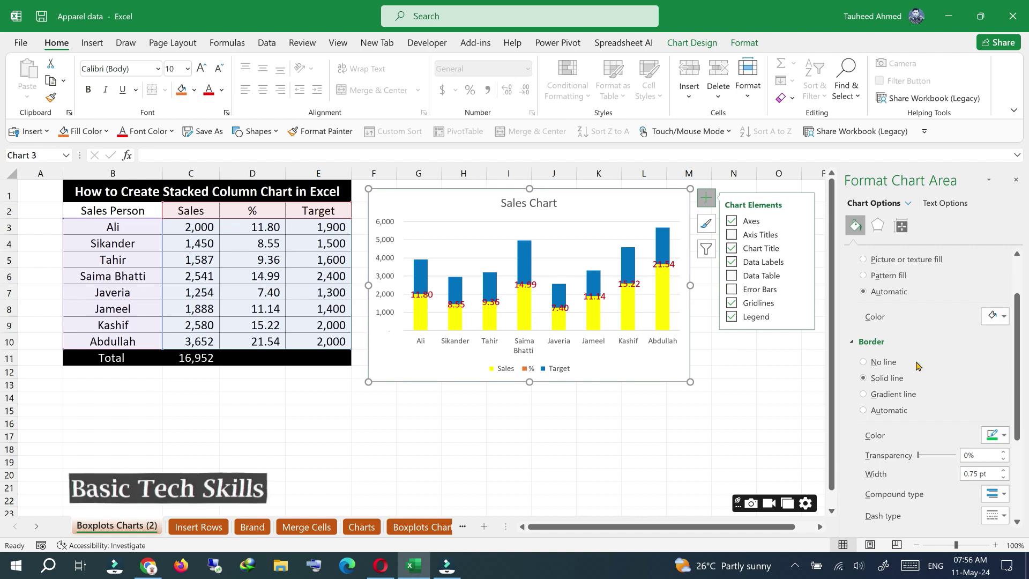
pyautogui.click(597, 398)
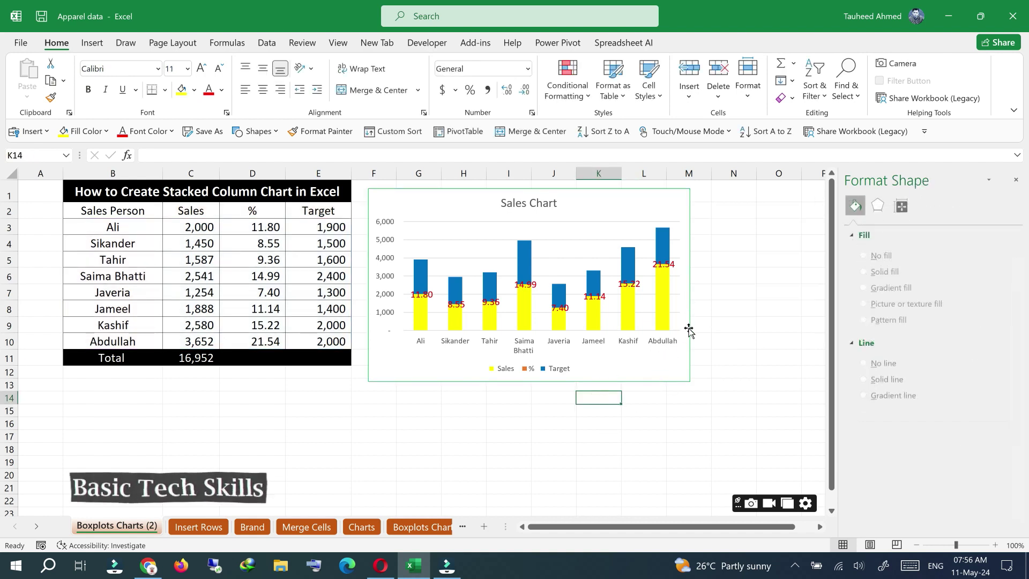
pyautogui.click(679, 305)
pyautogui.click(733, 411)
# - Give the percentage data labels a solid purple outline
pyautogui.click(525, 285)
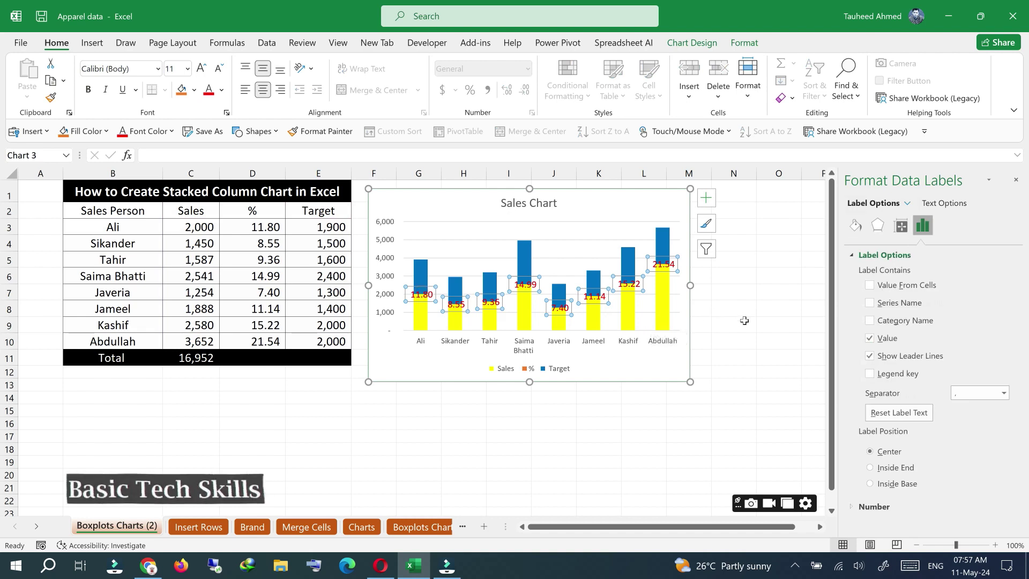
pyautogui.click(856, 225)
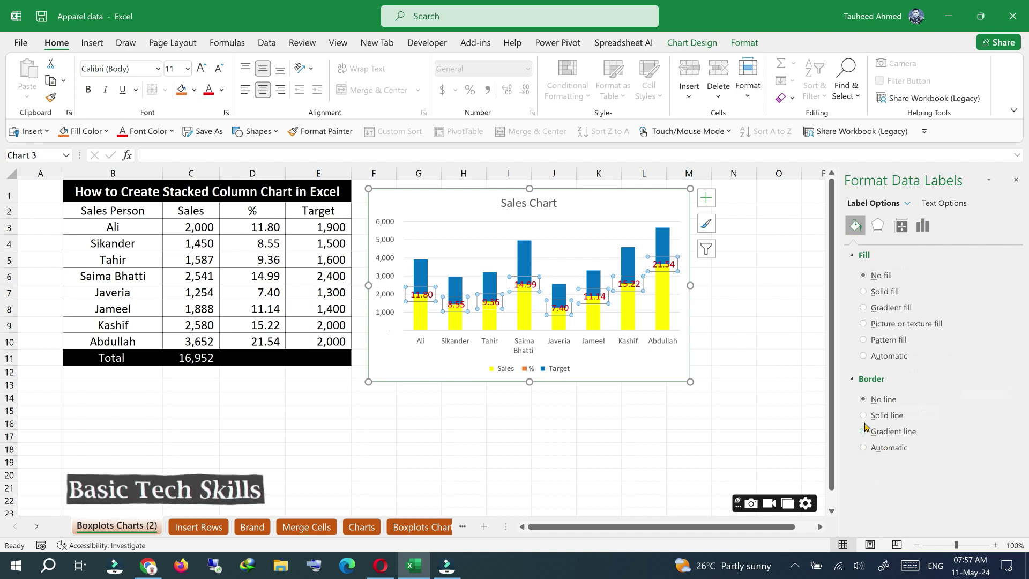
pyautogui.click(863, 416)
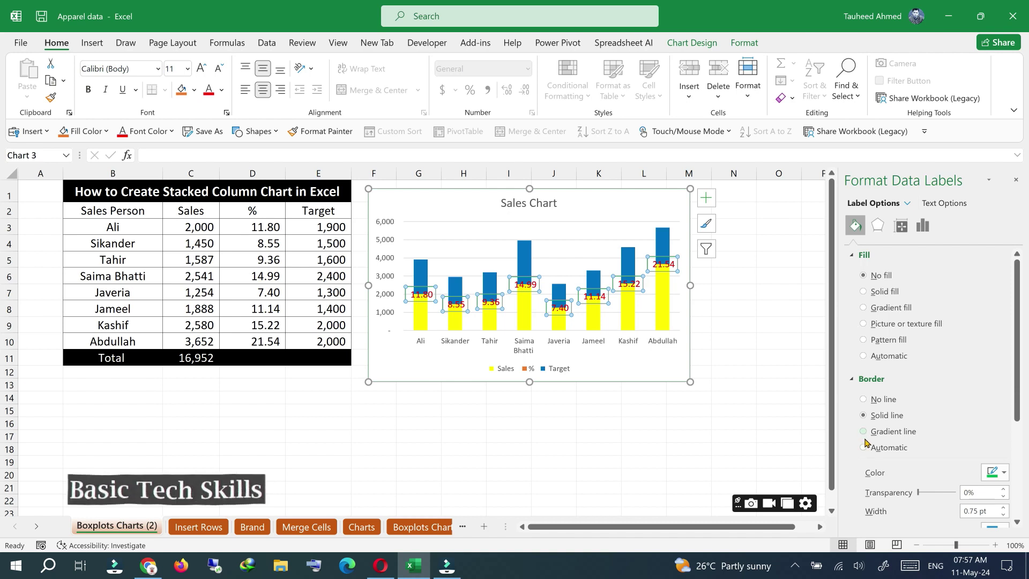
pyautogui.click(1003, 472)
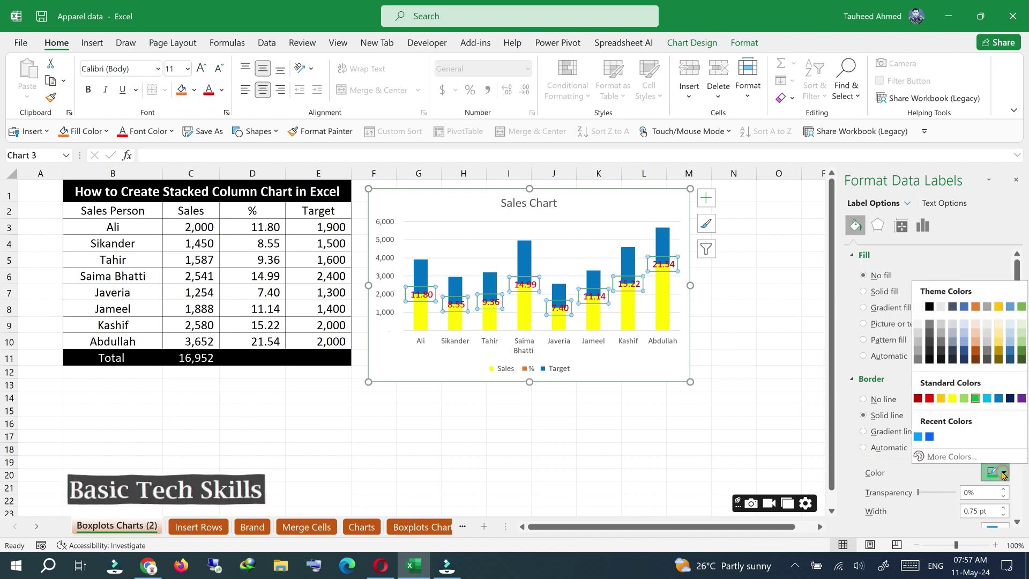
pyautogui.click(1022, 398)
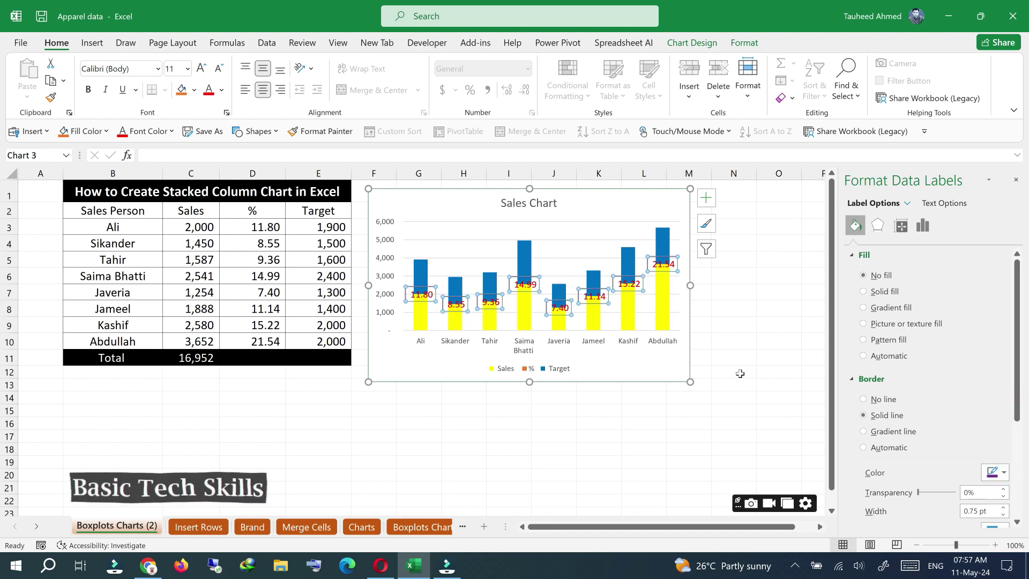
# - Fill the percentage label boxes with solid white
pyautogui.click(863, 292)
pyautogui.click(1004, 381)
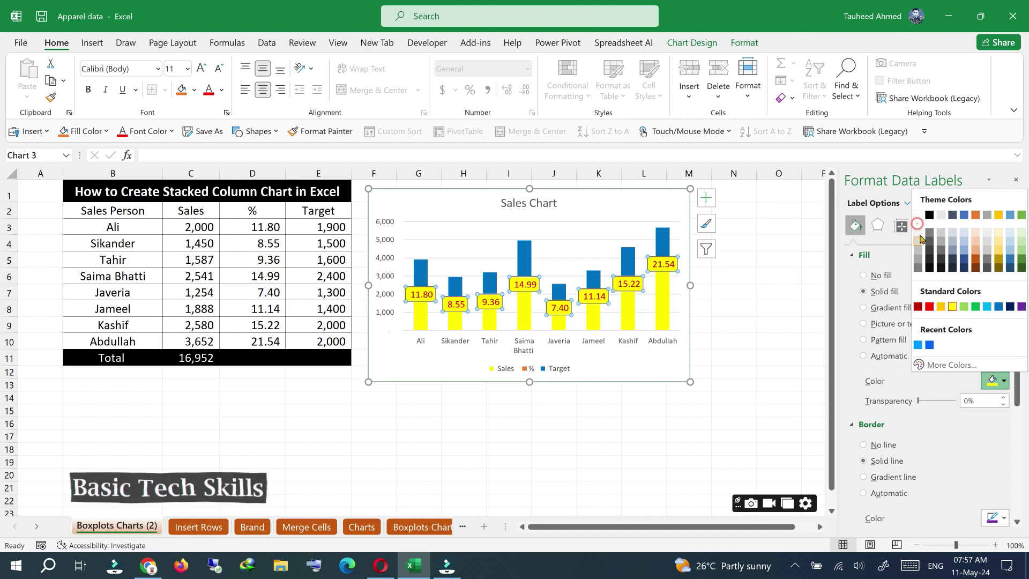
pyautogui.click(918, 214)
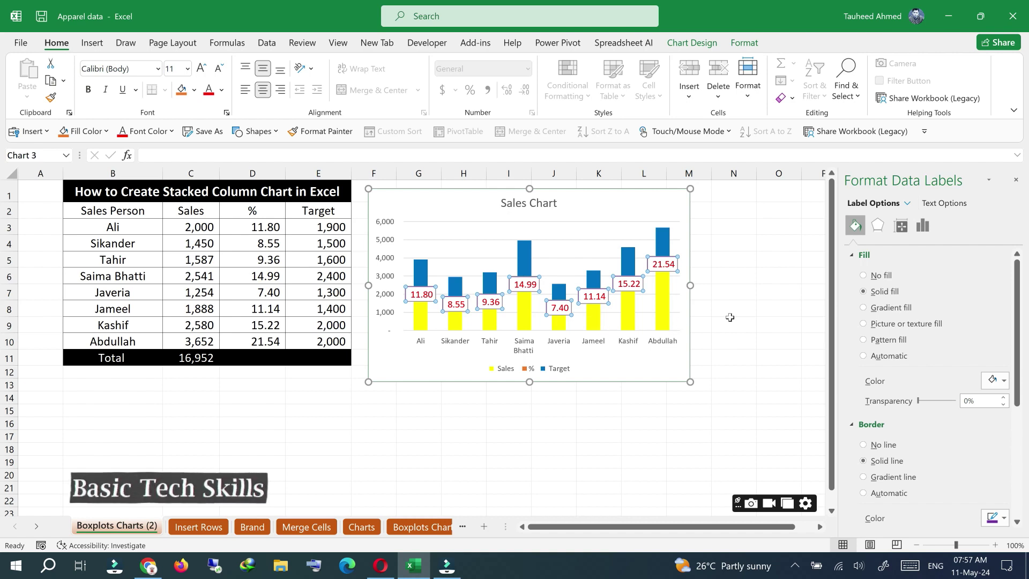
pyautogui.click(728, 323)
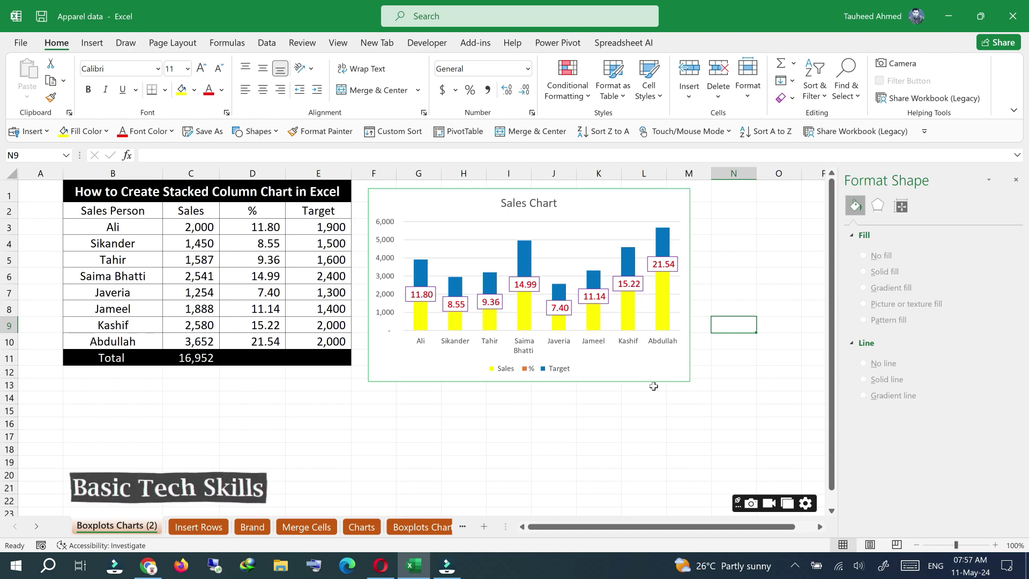
pyautogui.click(623, 374)
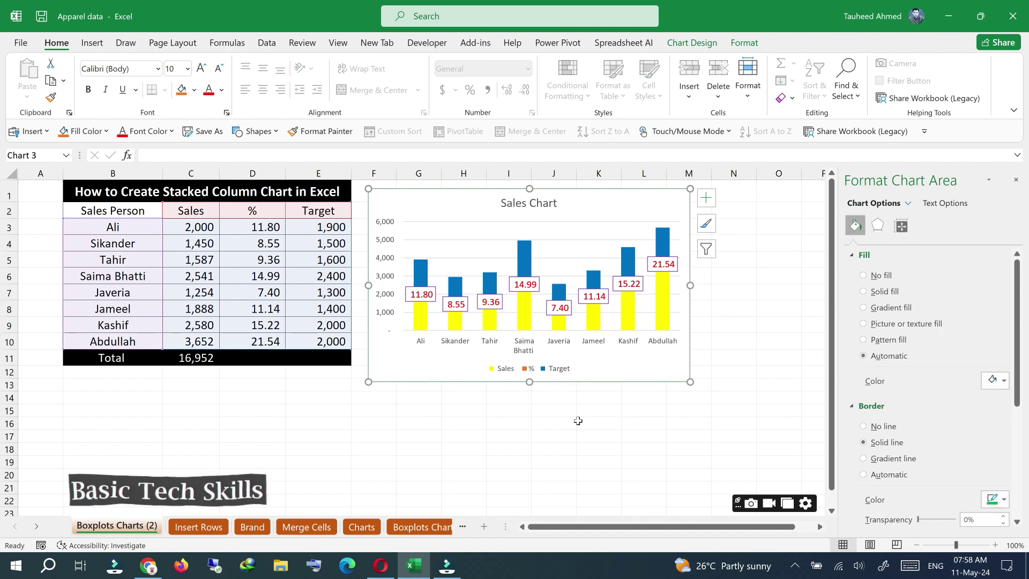